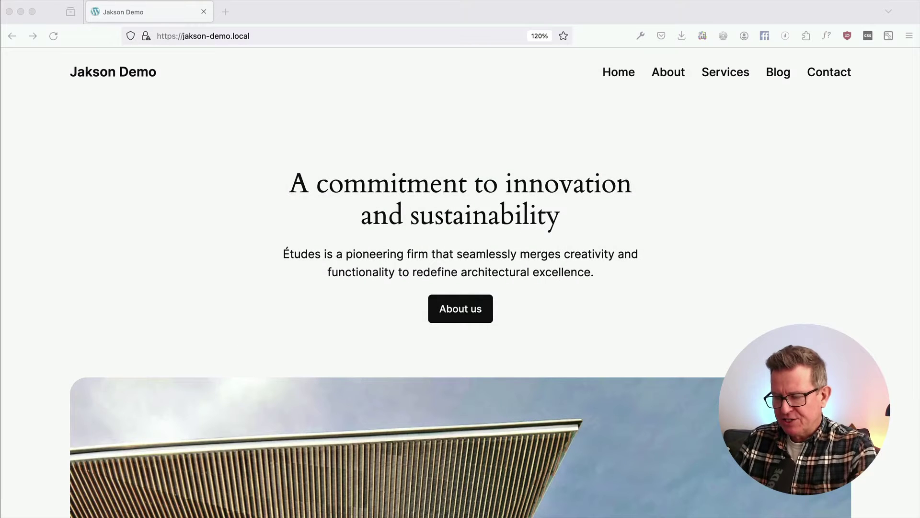
- Leave the Jakson Demo home page and bring up the application switcher
key("super+Tab")
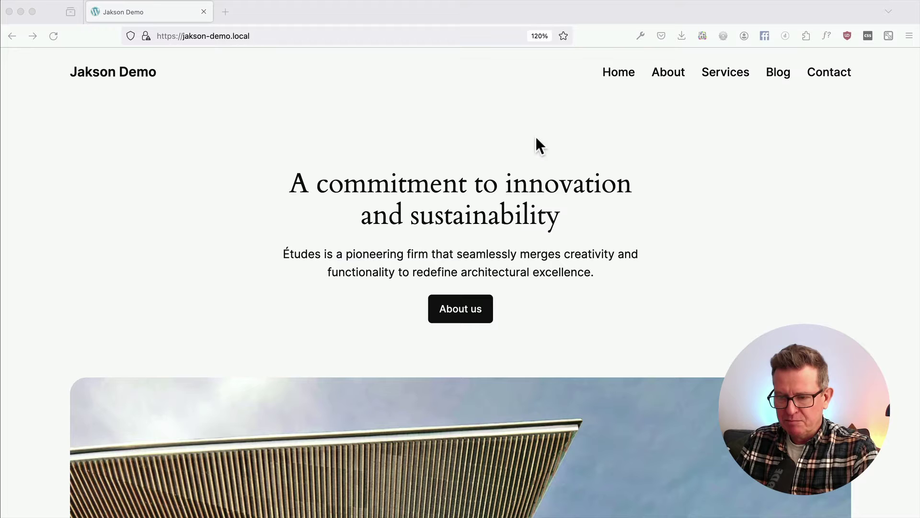
- Return to the browser's WordPress dashboard and start a new page from Pages
key("super+Tab")
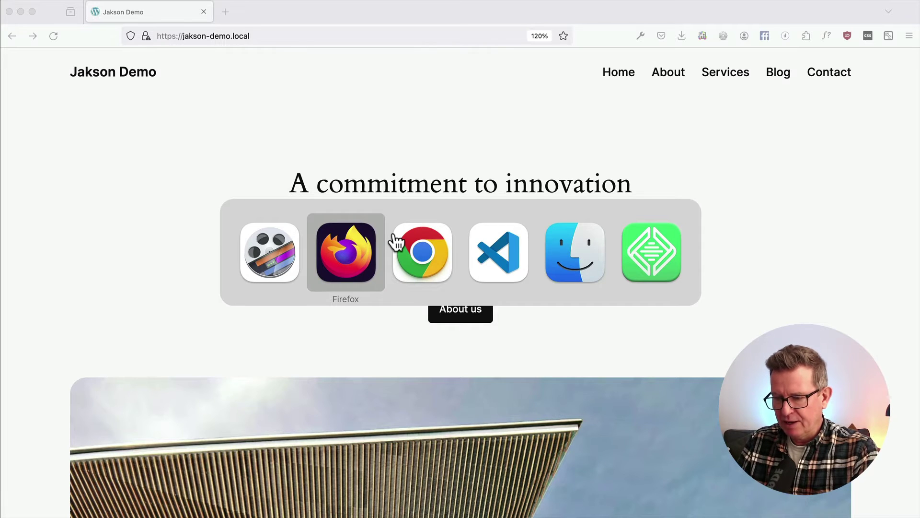
left_click(396, 241)
left_click(20, 194)
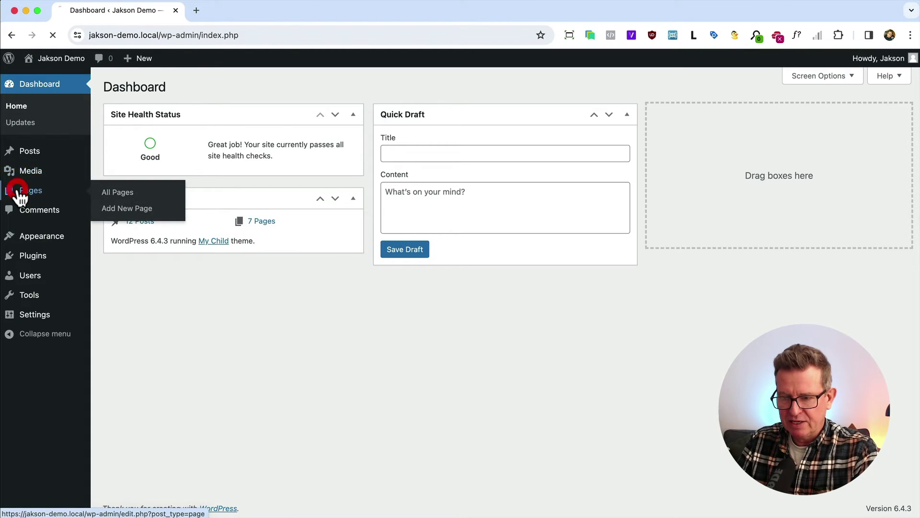
left_click(174, 88)
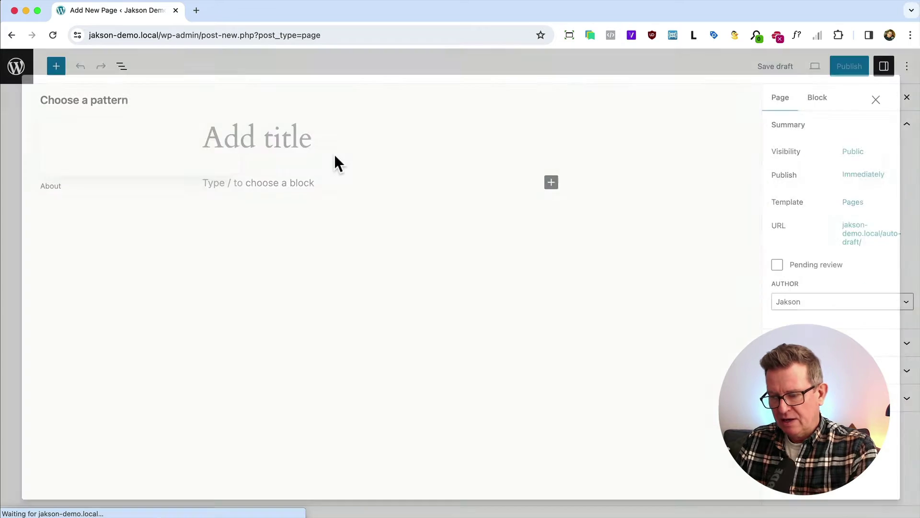
- Skip the pattern chooser, title the page 'No Default!' and publish it
key("Escape")
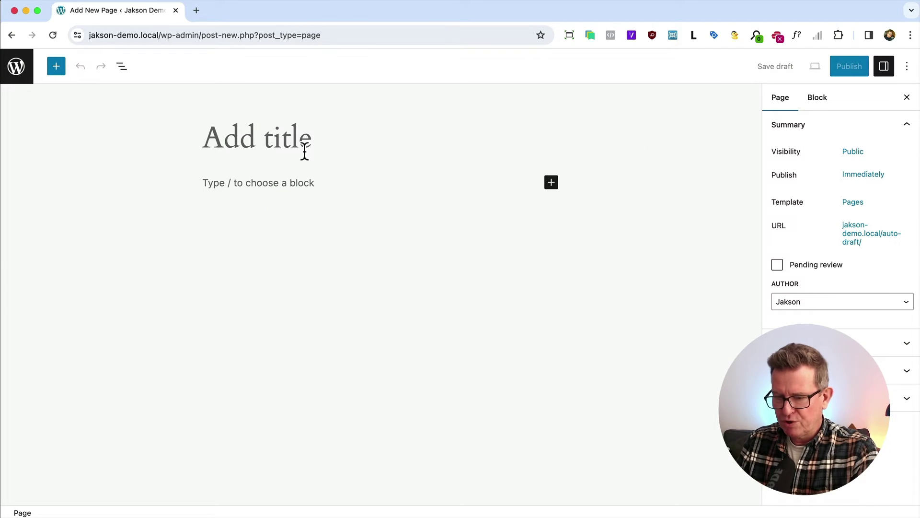
type("No Default!")
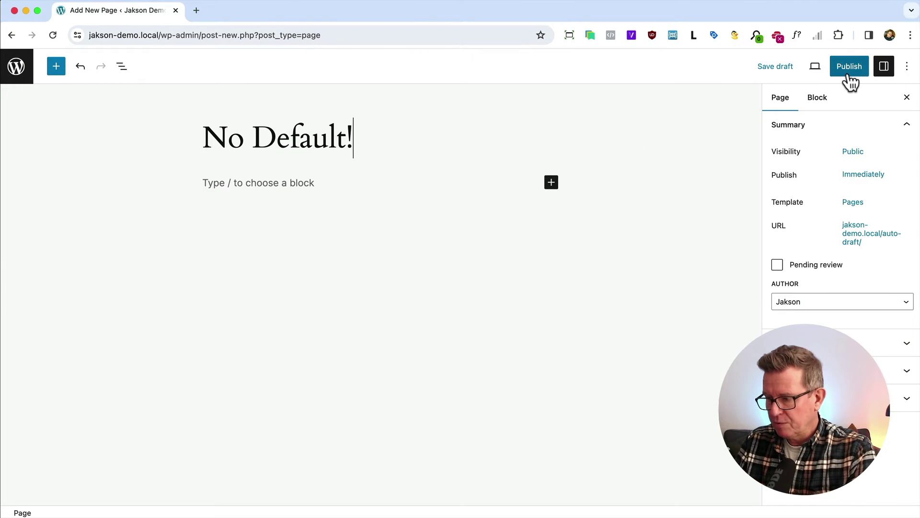
left_click(849, 72)
left_click(807, 65)
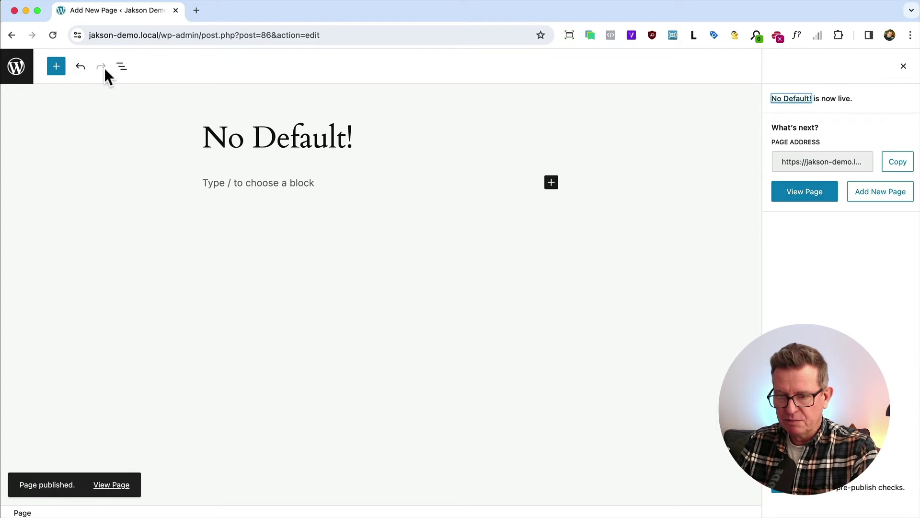
- Browse the inserter's Call to Action pattern category
left_click(122, 66)
left_click(121, 66)
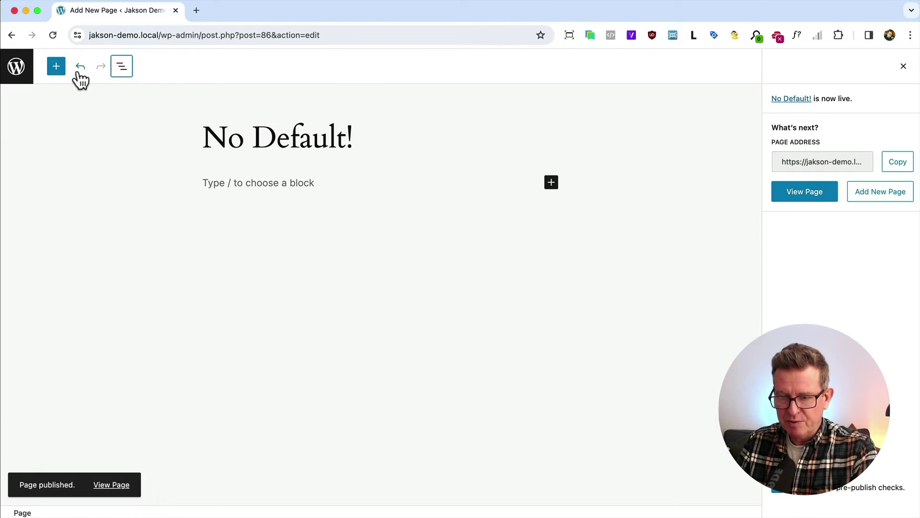
left_click(56, 67)
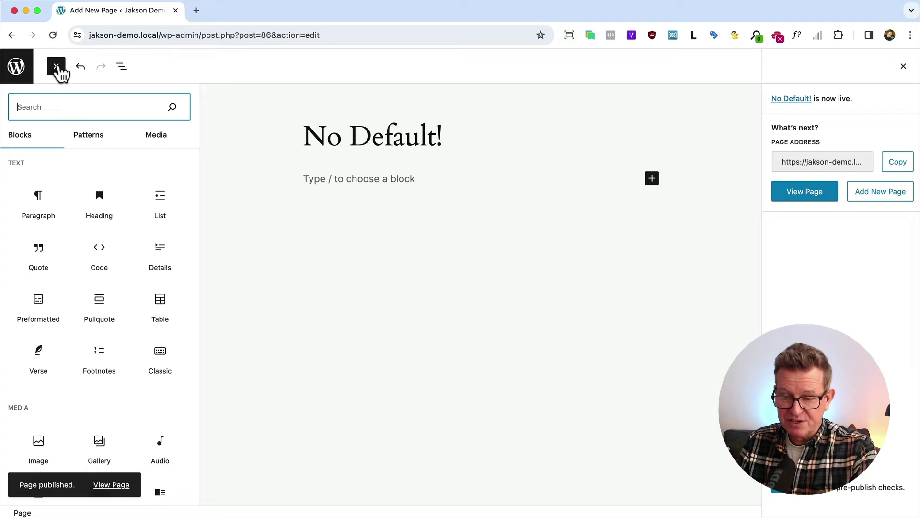
left_click(91, 137)
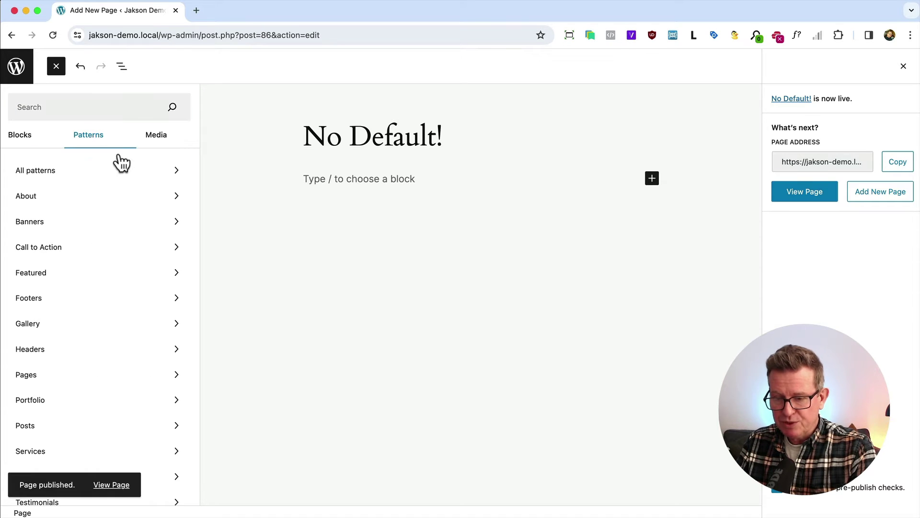
left_click(42, 258)
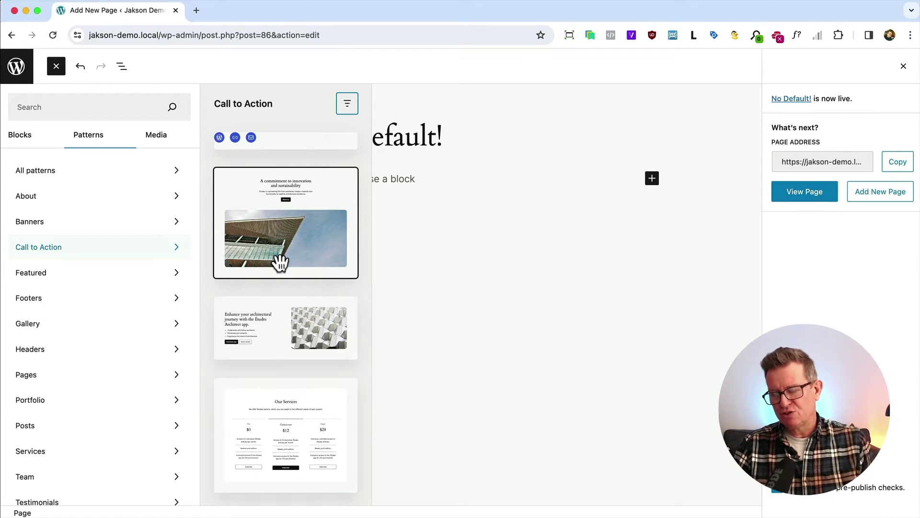
scroll(281, 262, "down", 5)
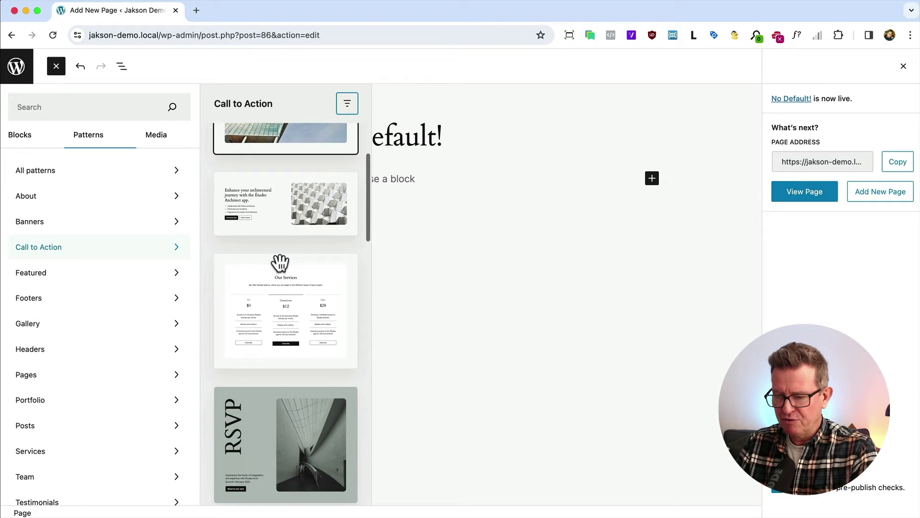
scroll(280, 262, "down", 3)
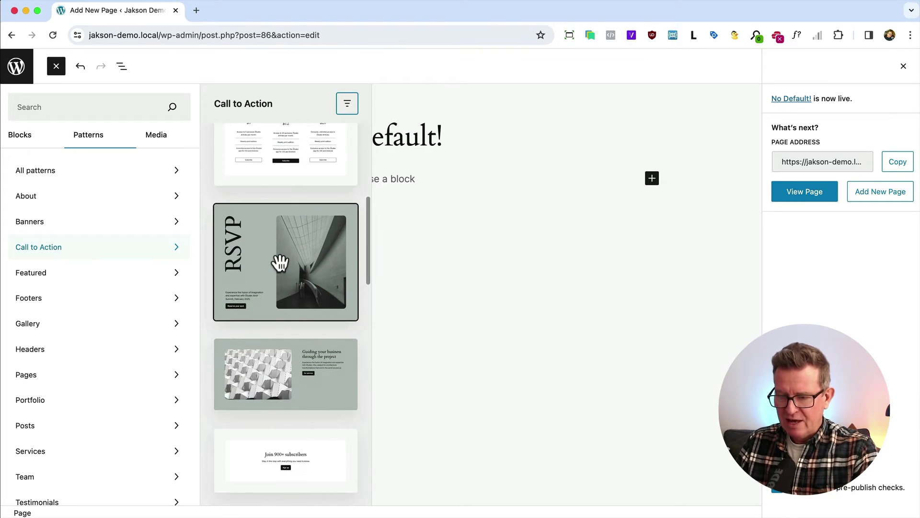
scroll(281, 263, "down", 2)
scroll(281, 263, "down", 3)
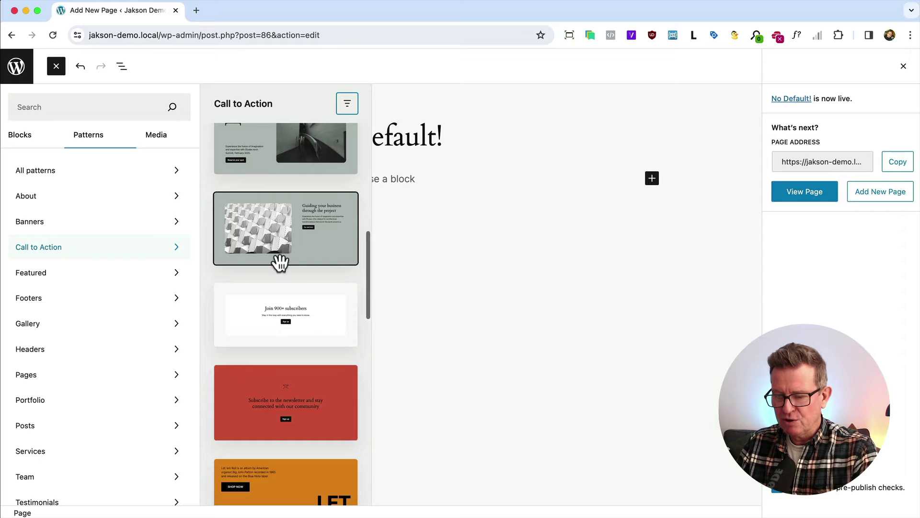
scroll(280, 262, "down", 1)
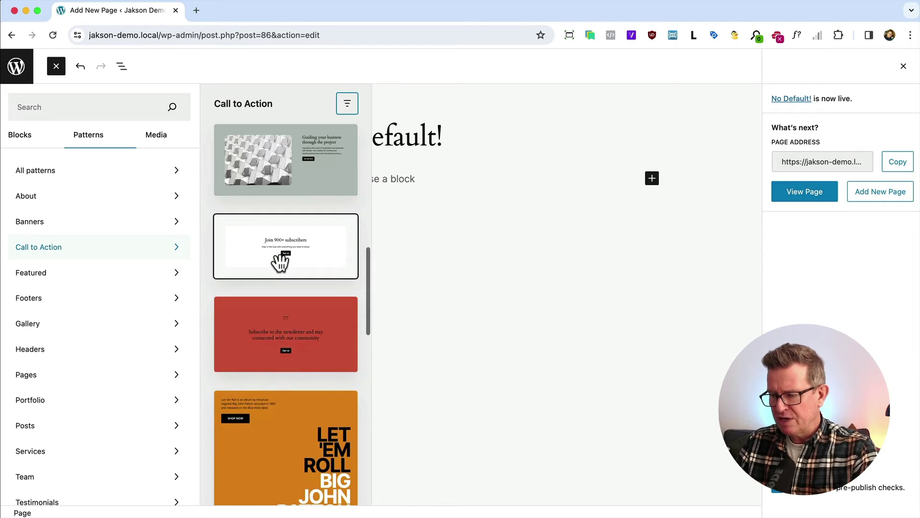
scroll(281, 263, "down", 3)
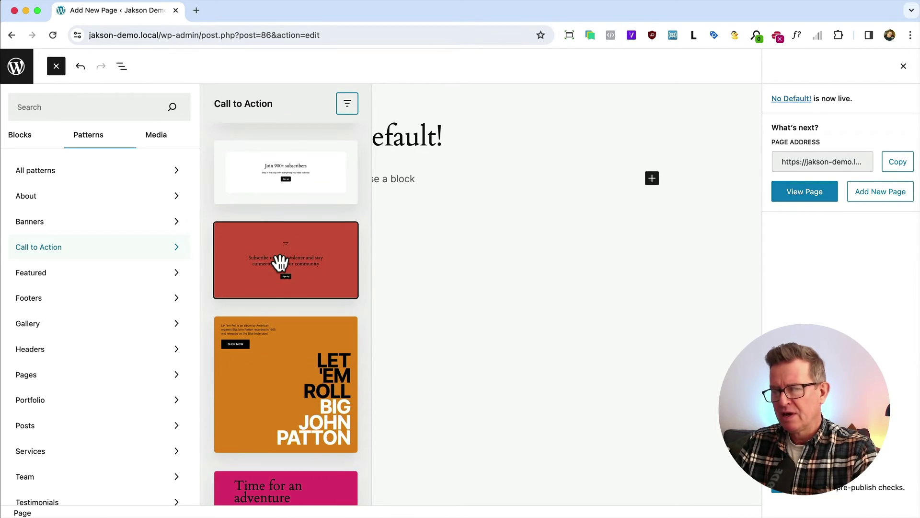
scroll(281, 262, "down", 7)
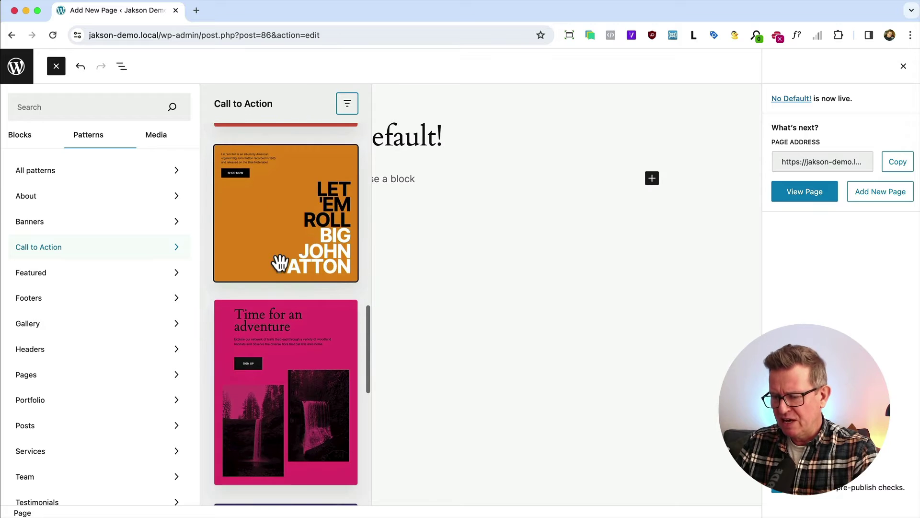
scroll(281, 262, "down", 7)
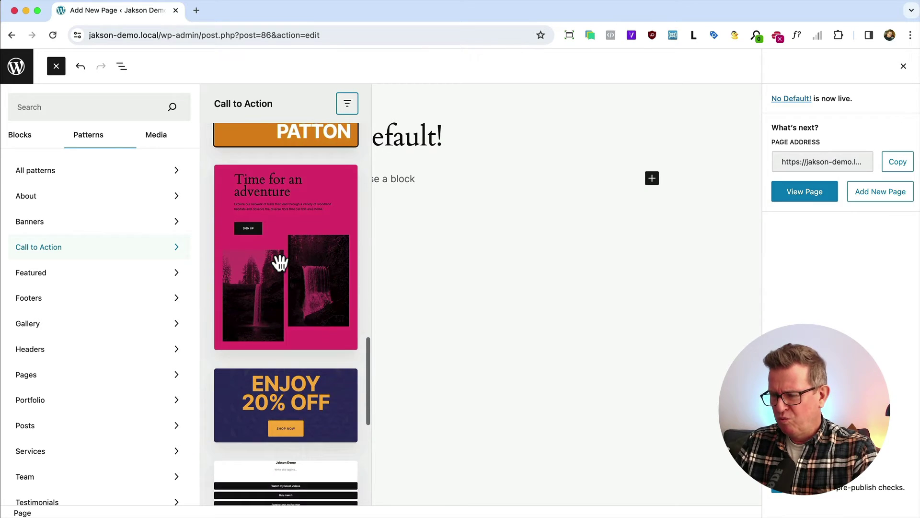
scroll(280, 262, "down", 3)
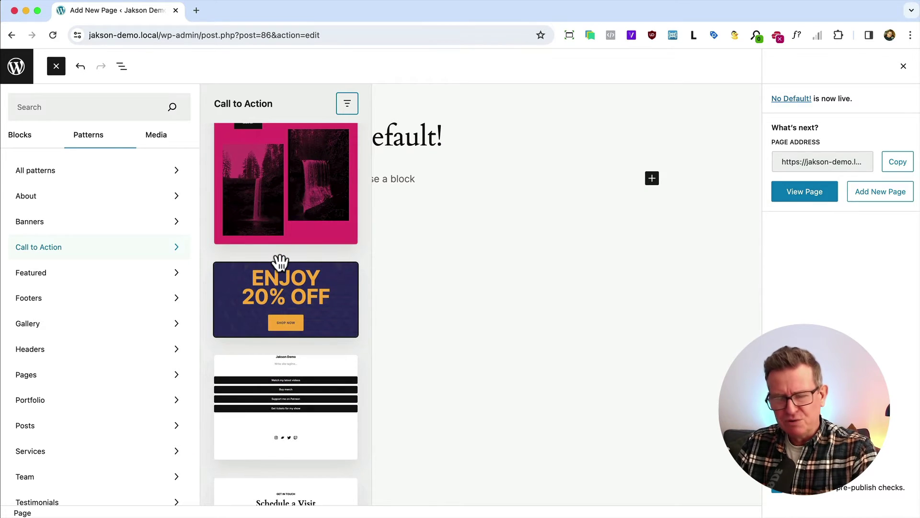
scroll(280, 263, "down", 8)
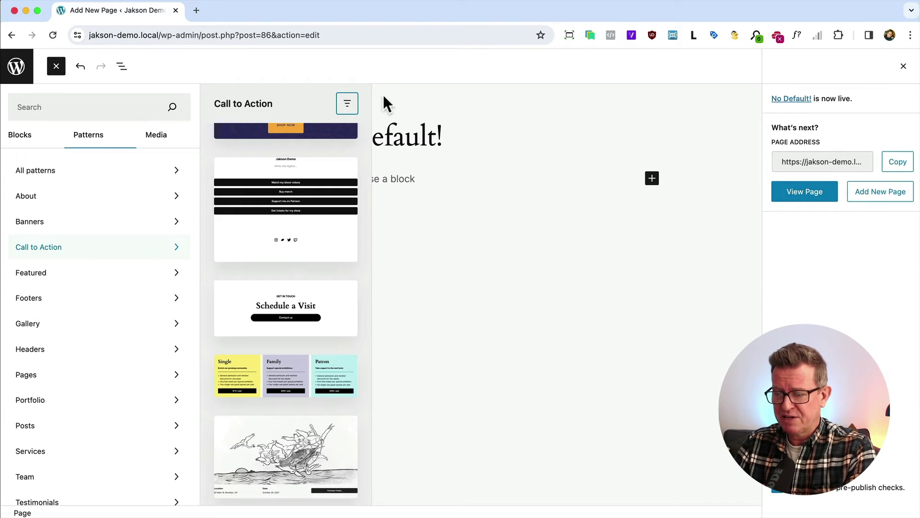
- Glance at the code editor, then return to the browser's WordPress editor
key("super+Tab")
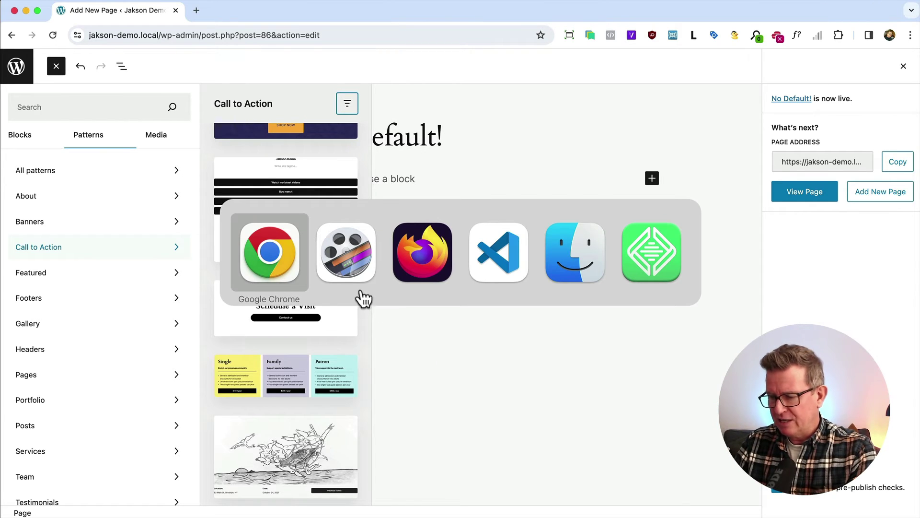
left_click(501, 259)
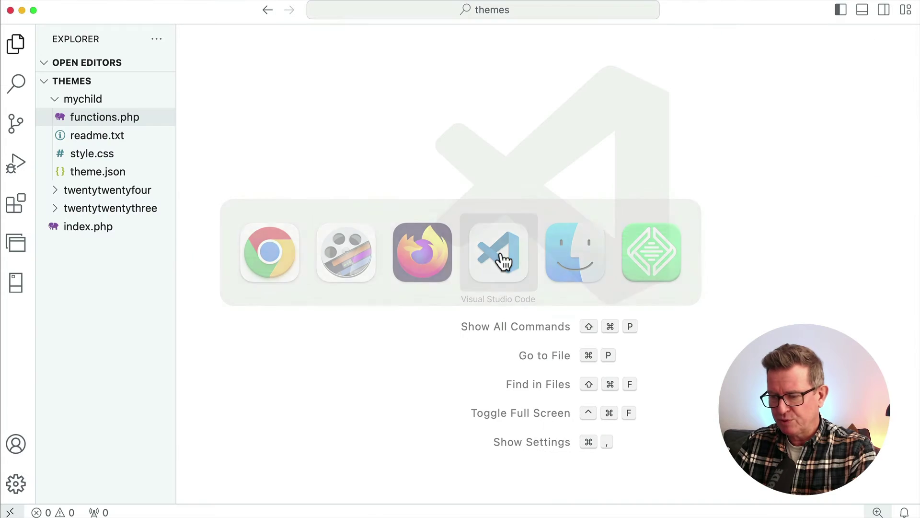
key("super+Tab")
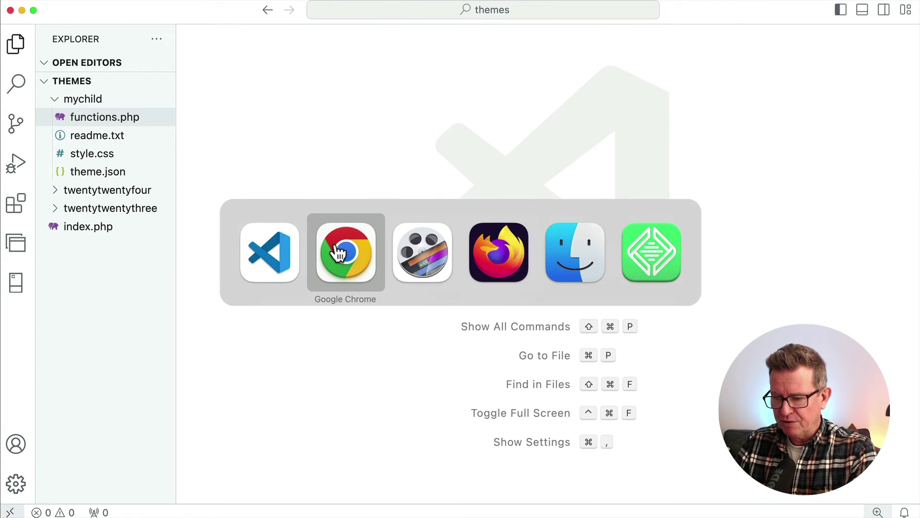
left_click(343, 250)
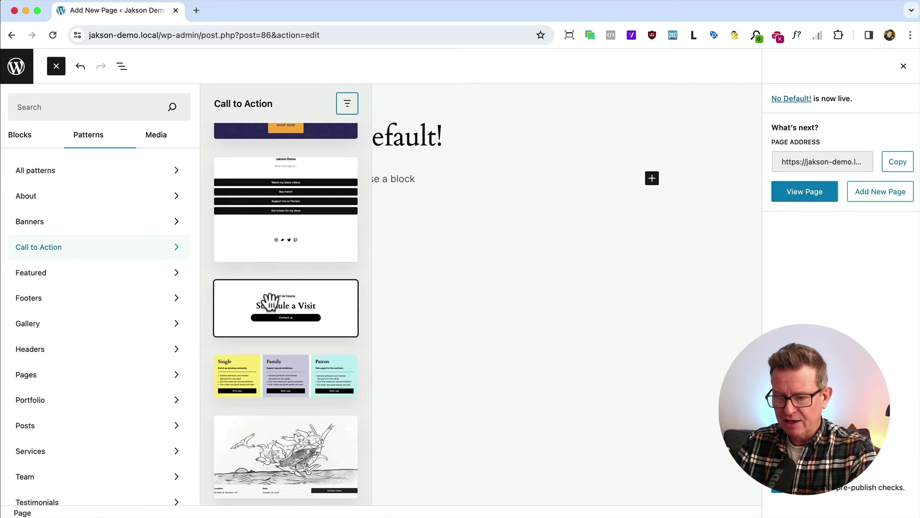
- Open the dashboard in a new tab and go to Appearance > Themes
right_click(14, 66)
left_click(53, 82)
mouse_move(54, 245)
left_click(134, 241)
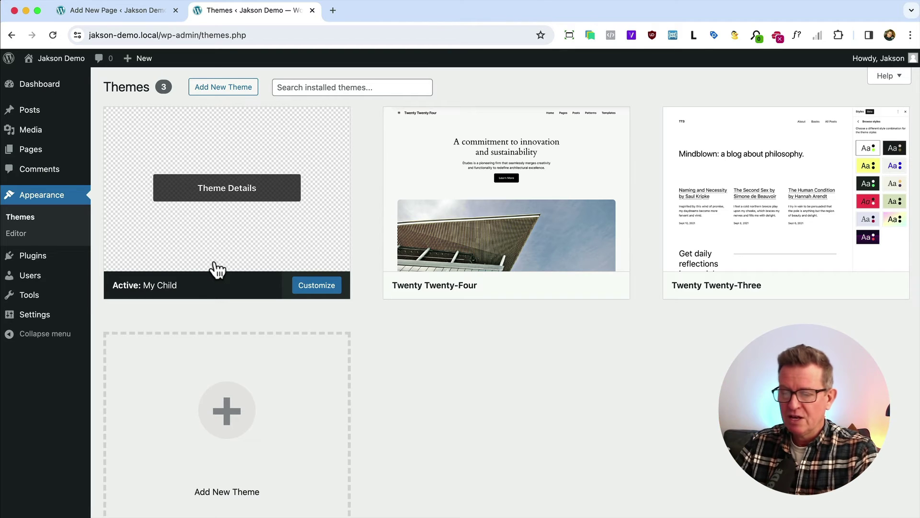
- Open mychild/functions.php and add blank lines after its last line
key("super+Tab")
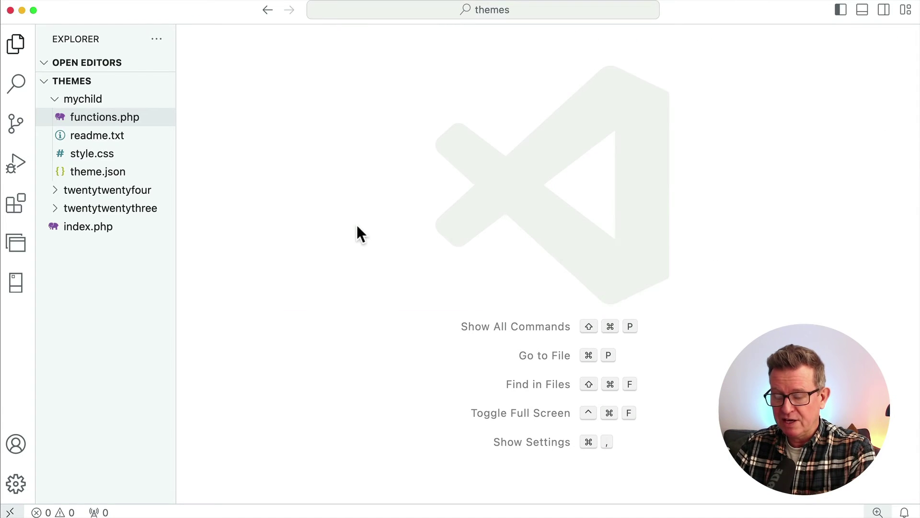
left_click(89, 103)
left_click(89, 102)
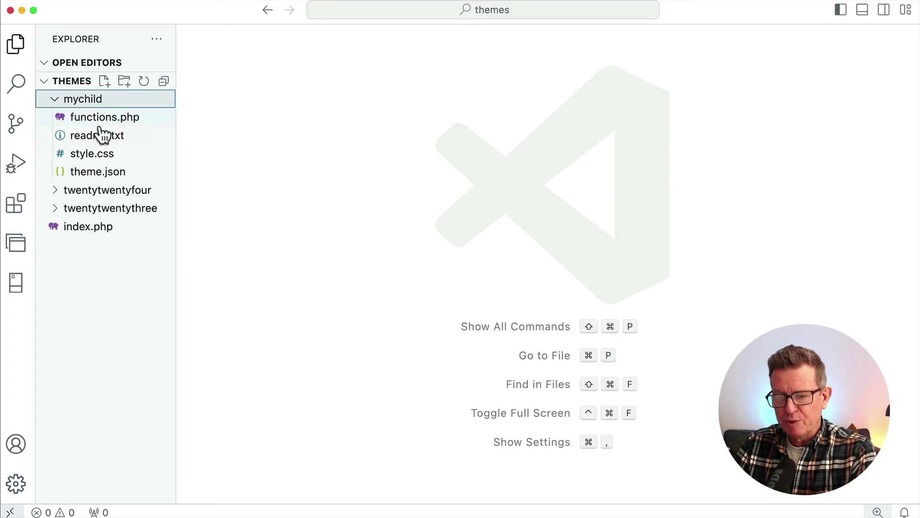
left_click(96, 124)
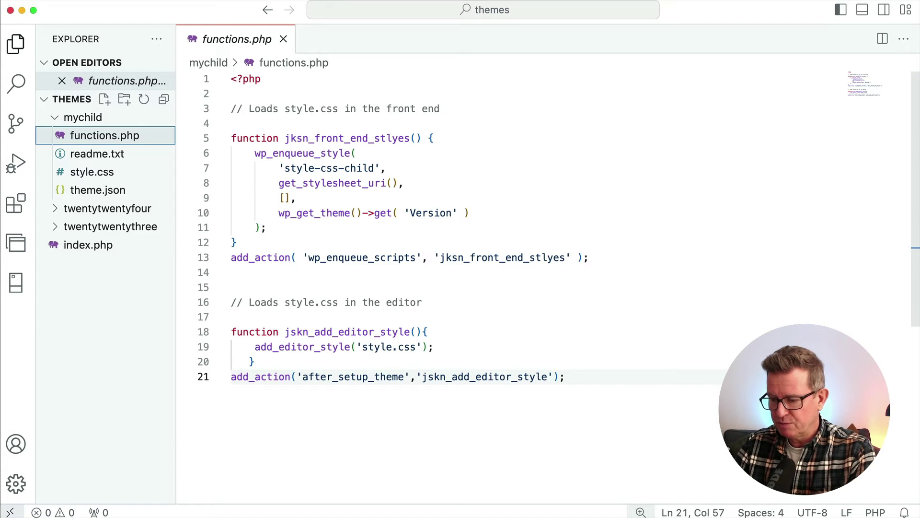
left_click(623, 365)
left_click(623, 372)
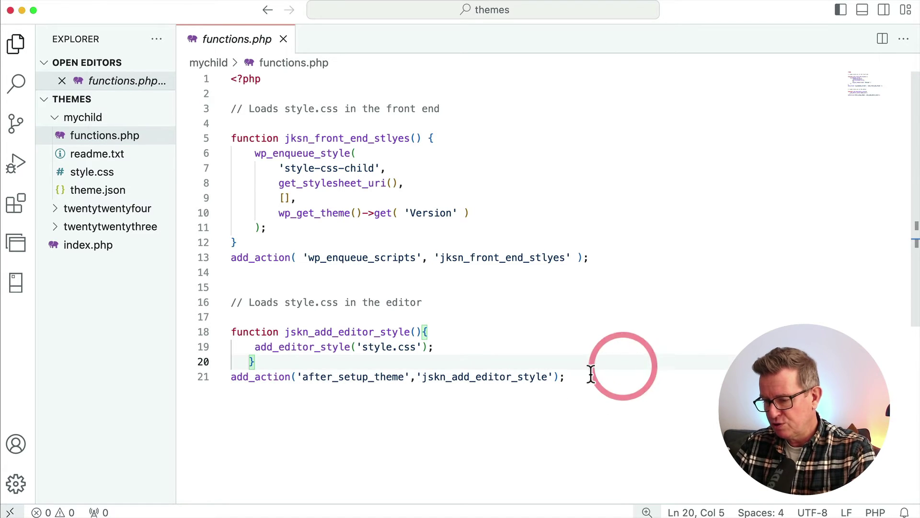
key("Return")
key("Return")
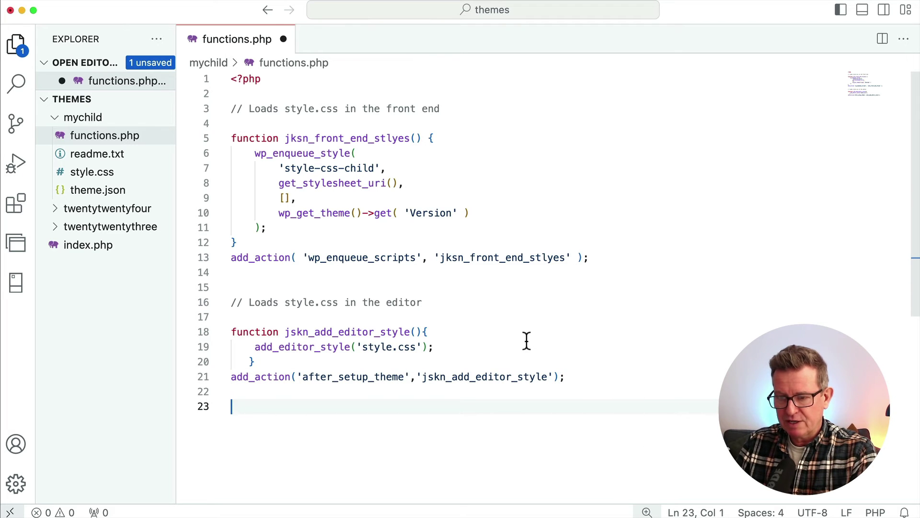
- Copy lines 3–6 of Disable-Core-Patterns.php and paste them at line 23 of functions.php
key("super+Tab")
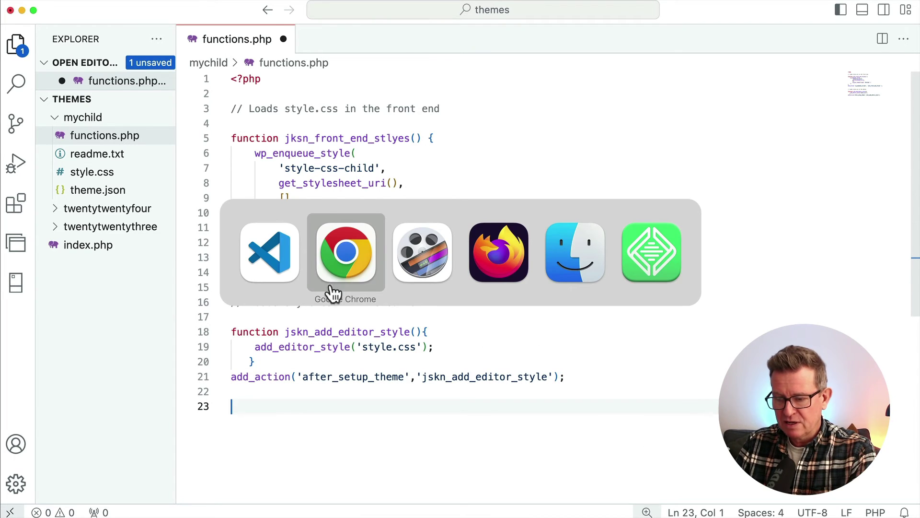
left_click(277, 264)
key("super+grave")
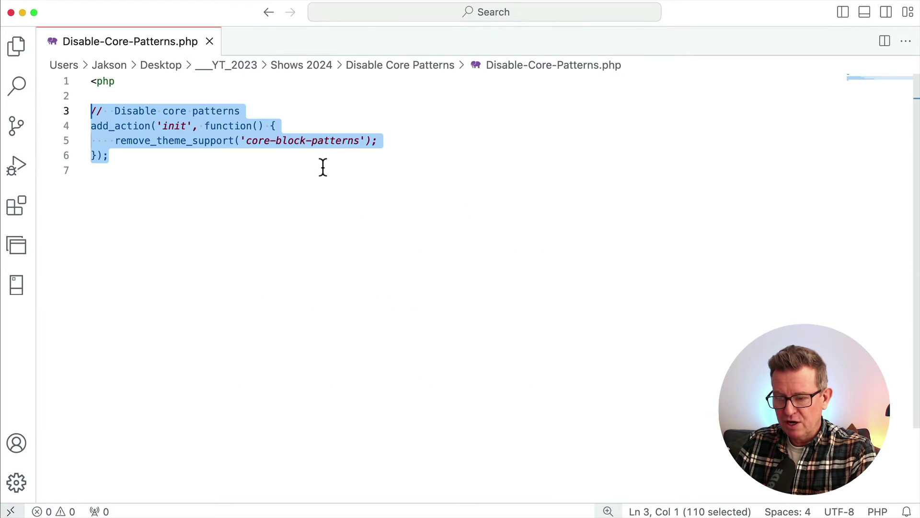
left_click(218, 194)
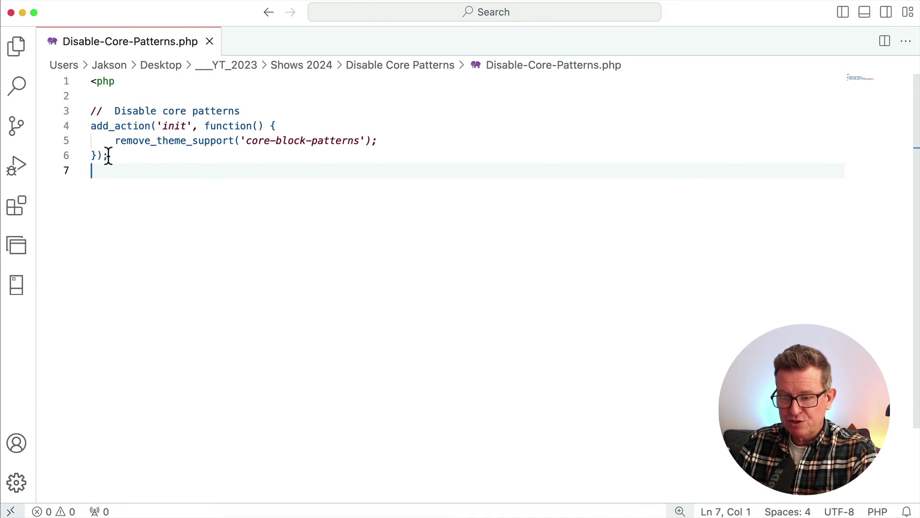
left_click_drag(108, 156, 68, 118)
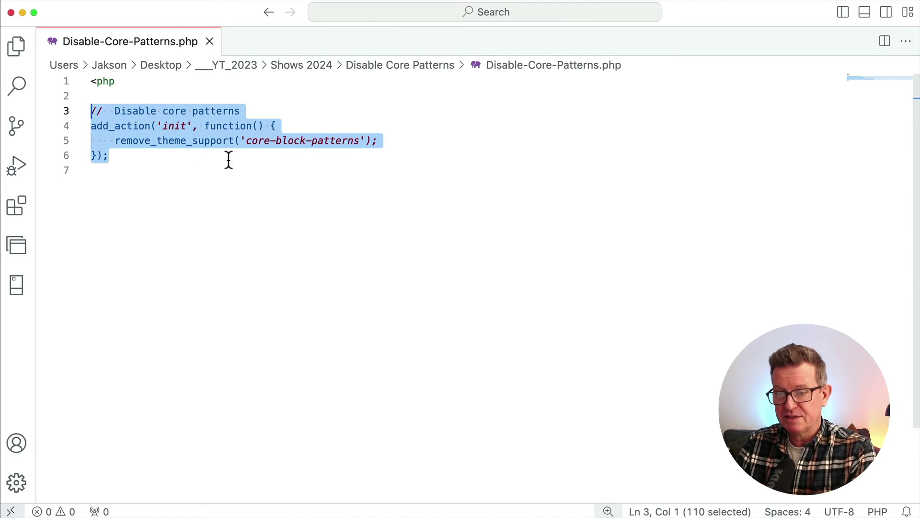
key("super+c")
key("super+grave")
key("super+v")
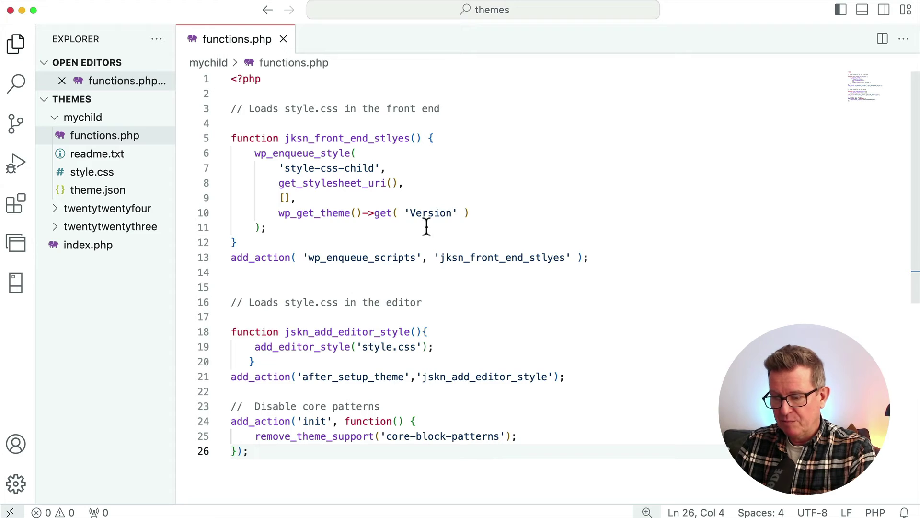
- Reopen the No Default! page's Call to Action patterns and scroll through the 8 theme patterns
key("super+Tab")
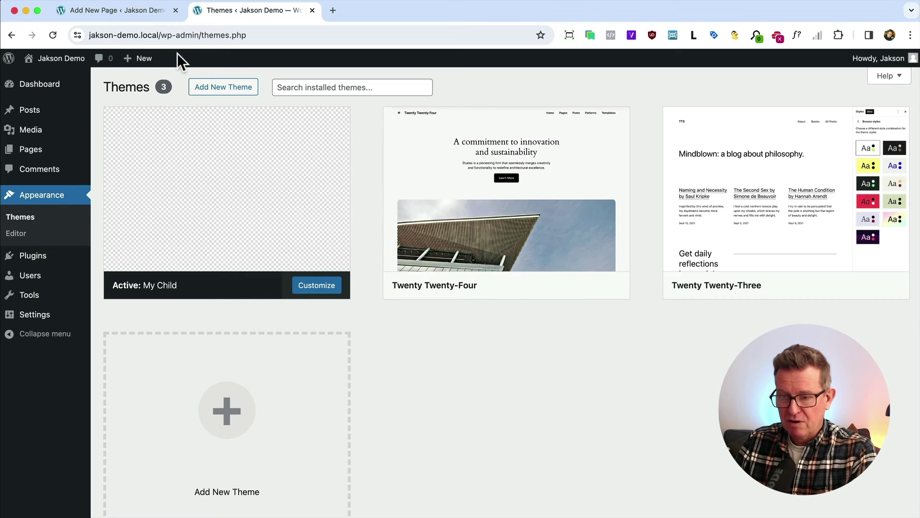
left_click(94, 12)
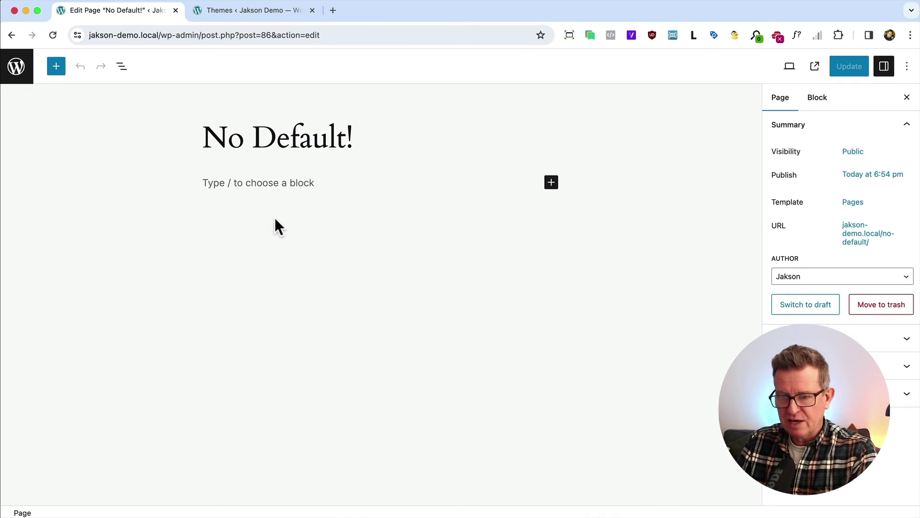
left_click(55, 70)
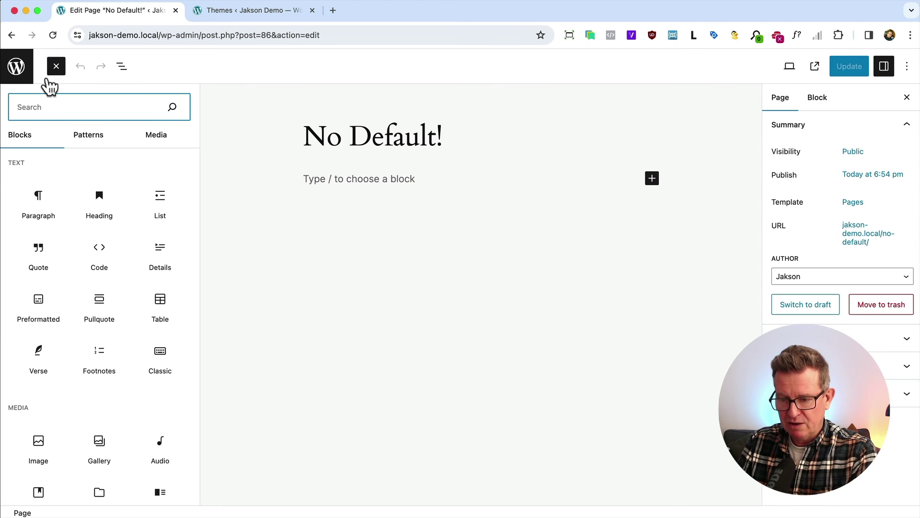
left_click(87, 136)
left_click(52, 245)
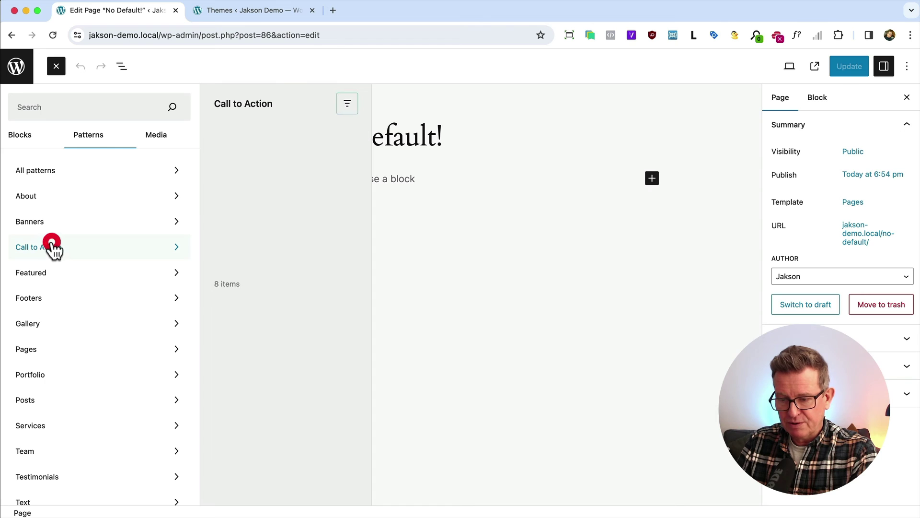
scroll(298, 278, "down", 2)
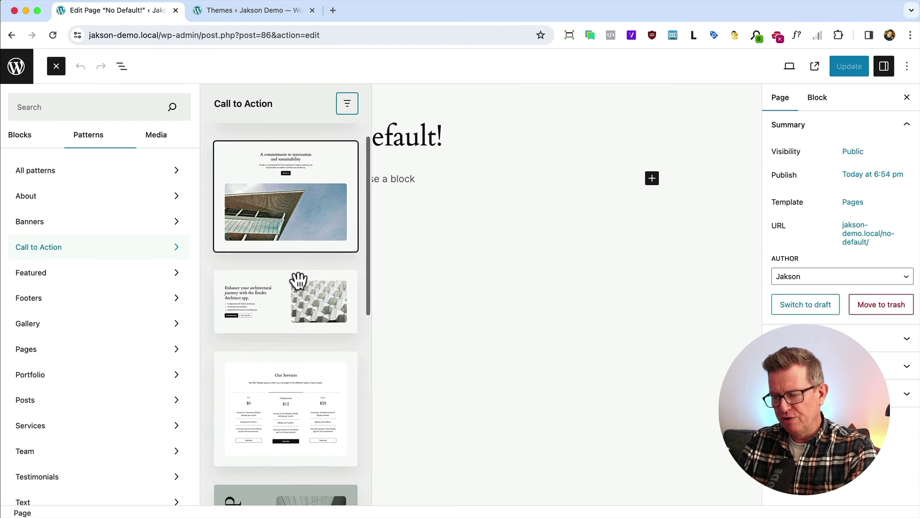
scroll(298, 280, "down", 8)
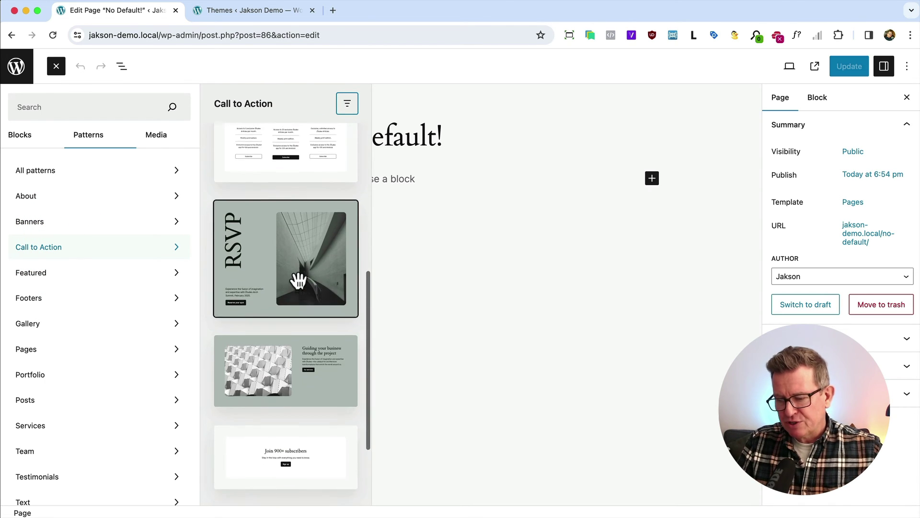
scroll(298, 280, "down", 2)
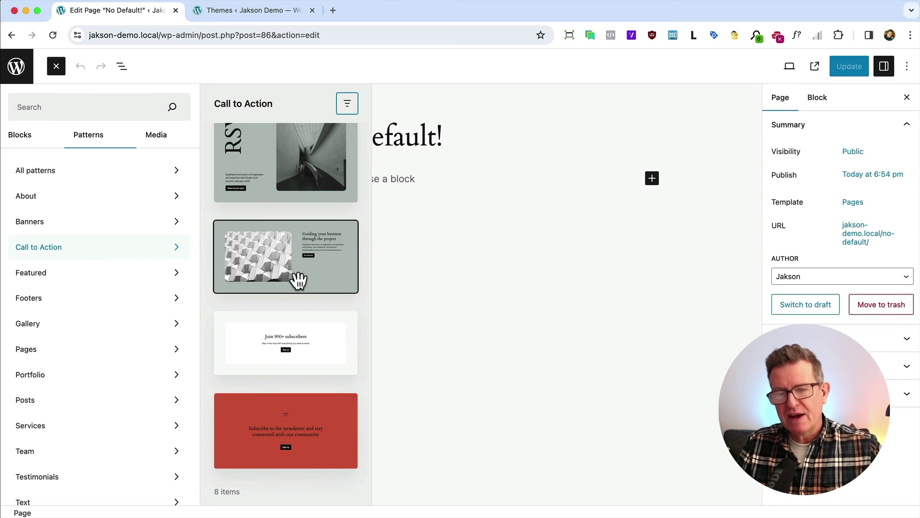